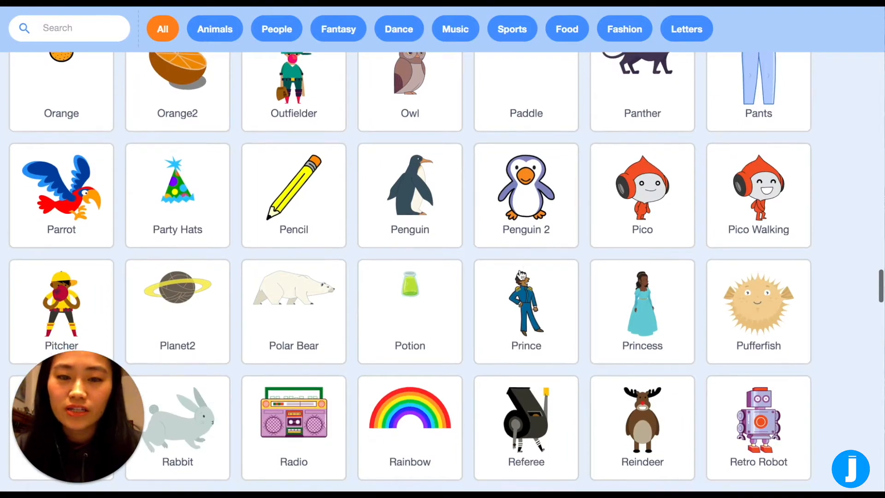
# Browse the full sprite library to see which ready-made characters, objects and letters are available.
pyautogui.scroll(-10, 519, 269)
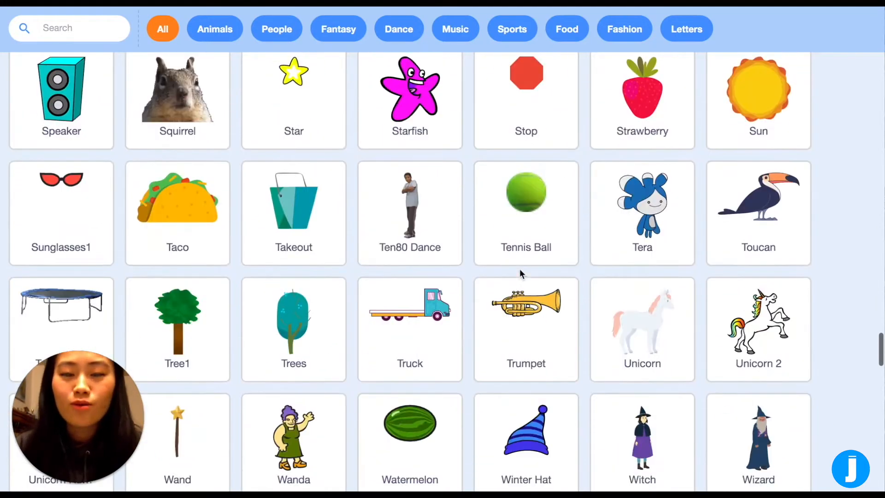
pyautogui.scroll(-20, 520, 217)
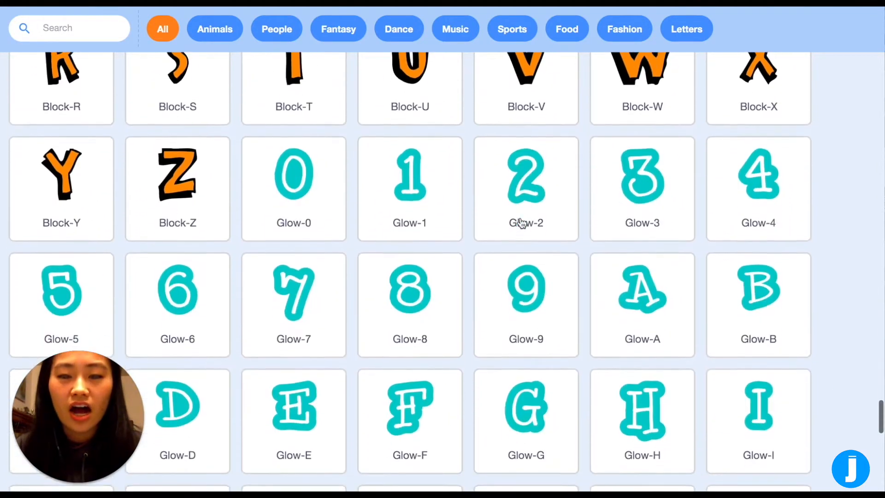
pyautogui.scroll(20, 522, 223)
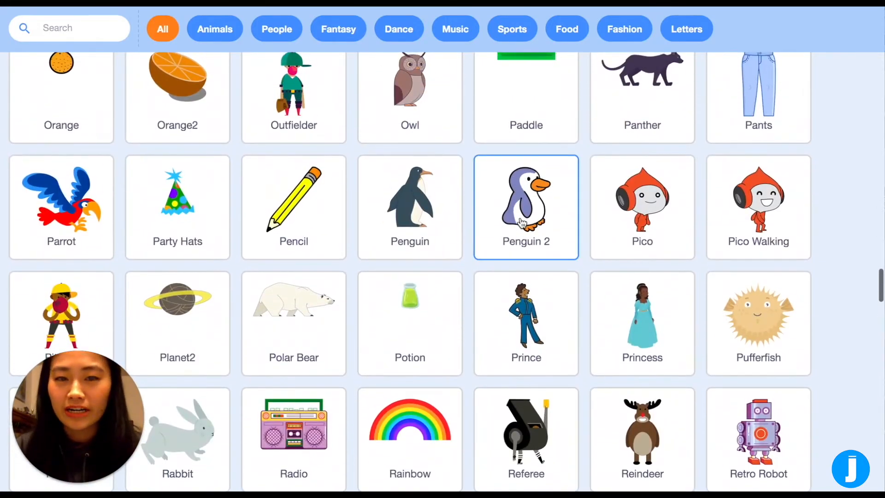
pyautogui.scroll(12, 522, 223)
pyautogui.scroll(1, 522, 223)
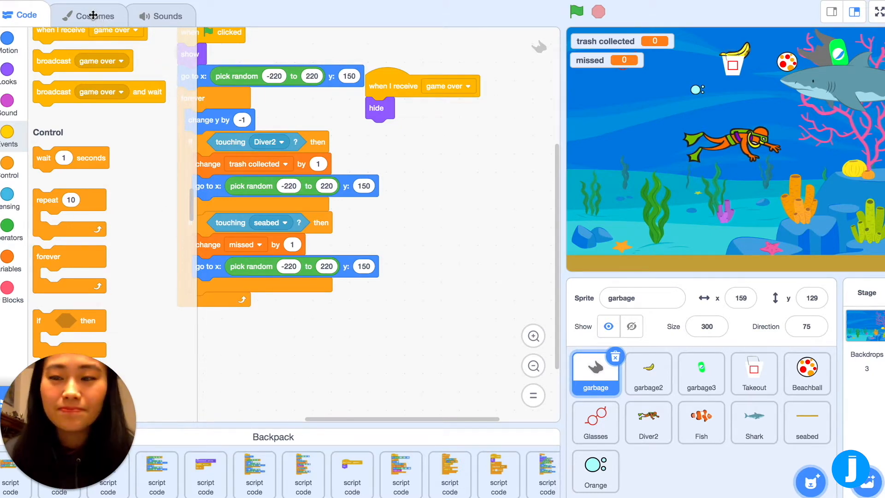
# Open the garbage sprite's bag costume, choose the Brush tool and examine the brush settings and the enlarged drawing.
pyautogui.click(94, 19)
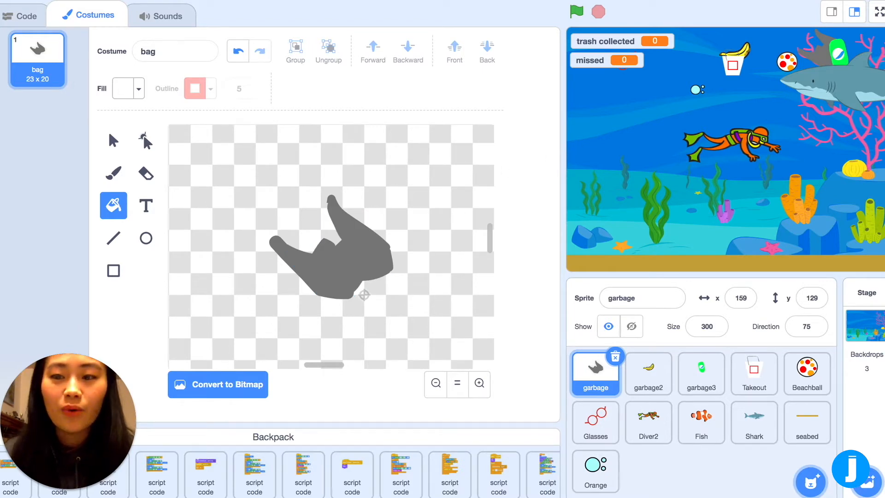
pyautogui.click(115, 175)
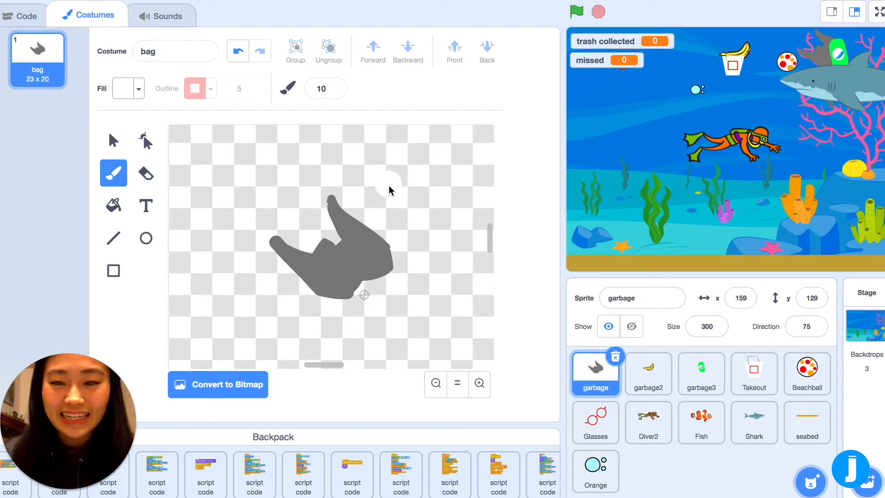
pyautogui.click(325, 88)
pyautogui.click(379, 126)
pyautogui.click(136, 88)
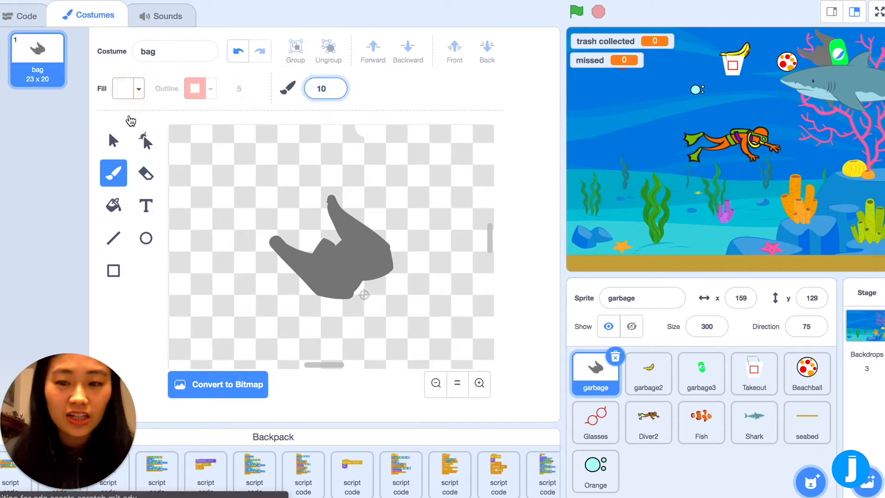
pyautogui.click(479, 387)
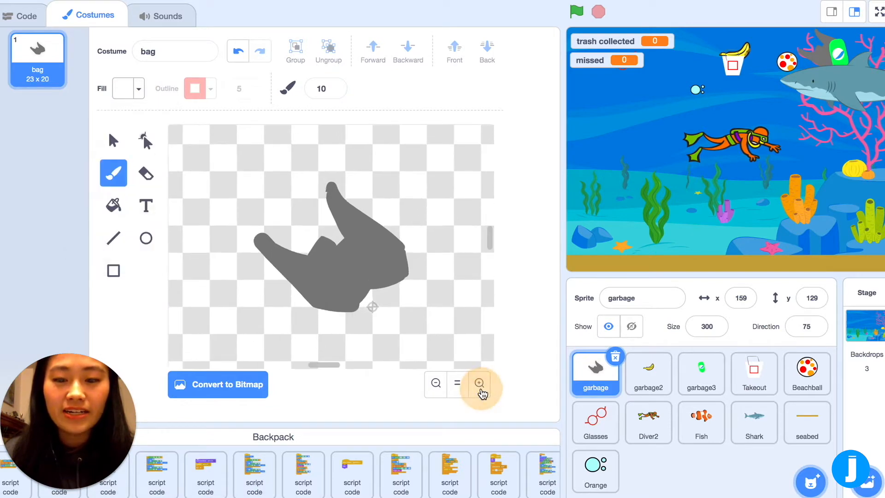
pyautogui.click(480, 389)
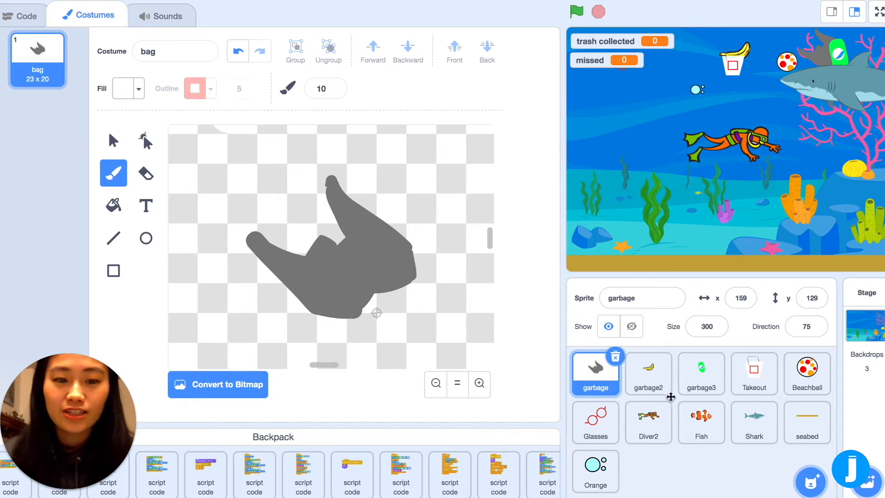
# Review the costumes of the garbage3, Takeout, Beachball, Glasses, garbage2 and Orange sprites.
pyautogui.click(703, 386)
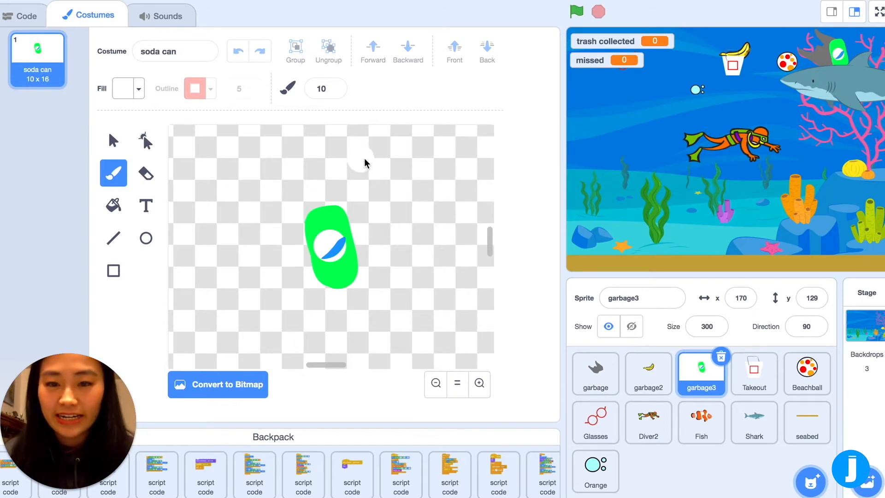
pyautogui.click(754, 371)
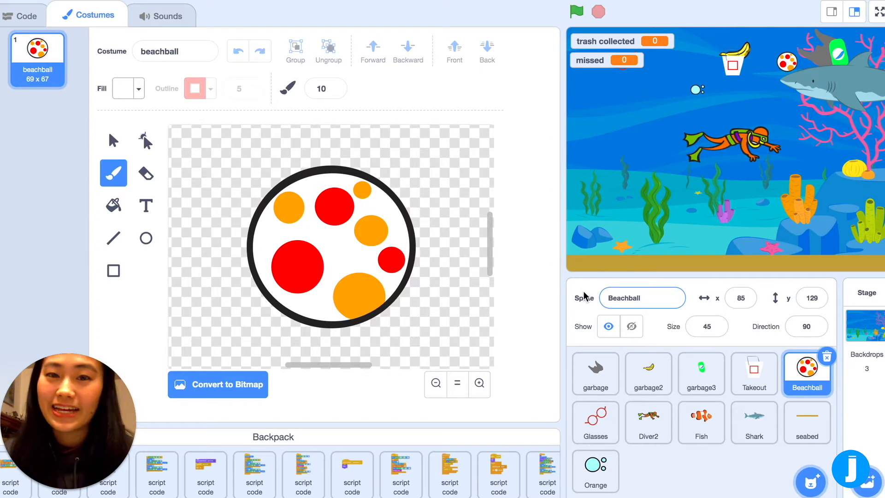
pyautogui.click(585, 422)
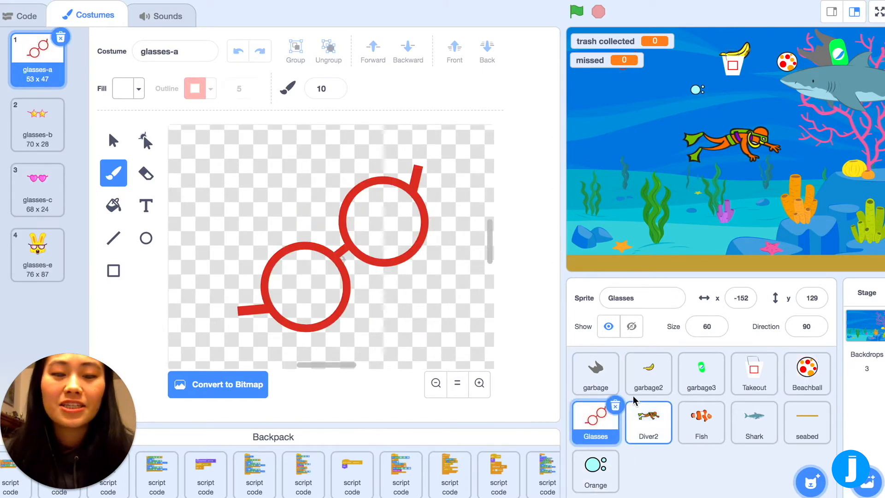
pyautogui.click(641, 381)
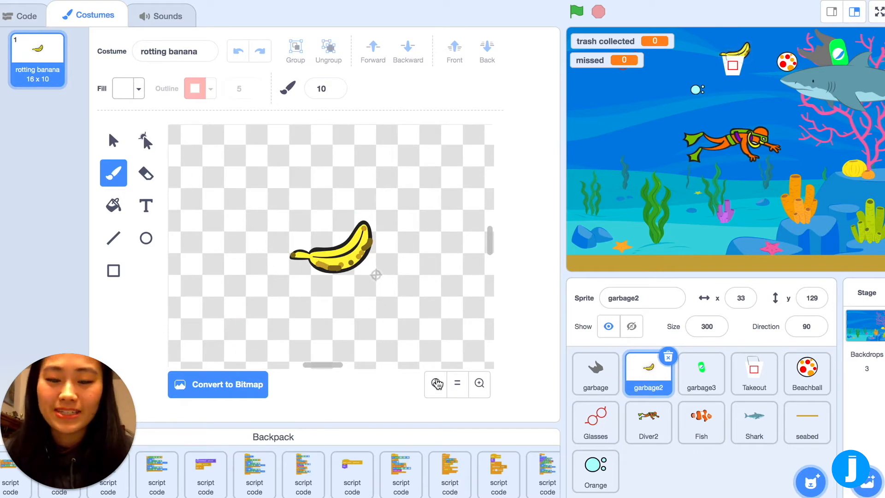
pyautogui.click(479, 383)
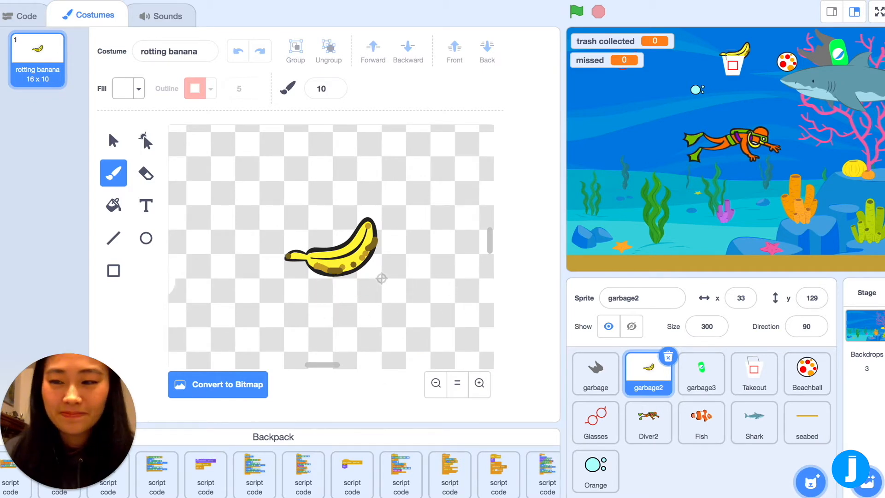
pyautogui.click(595, 468)
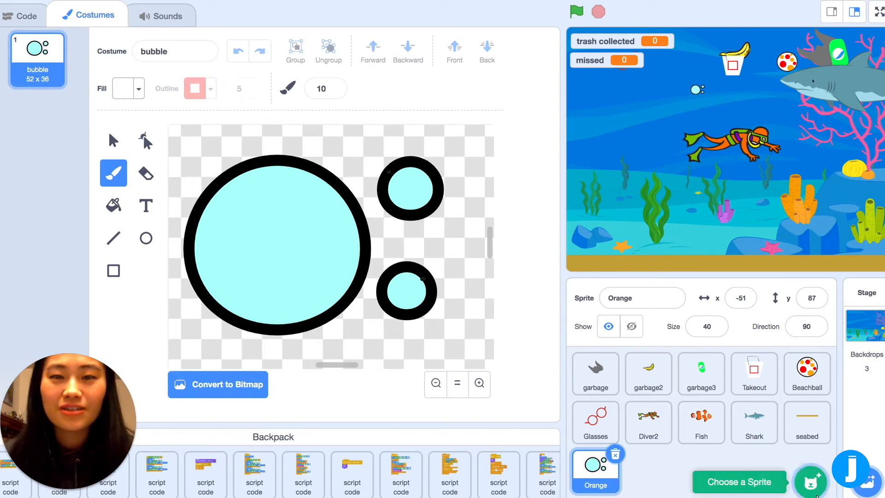
# Add the Orange sprite from the Food category of the sprite library.
pyautogui.moveTo(812, 483)
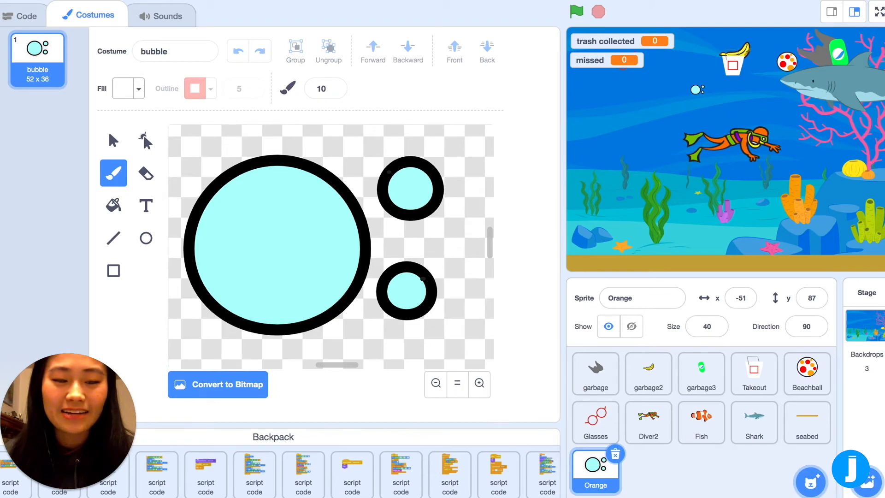
pyautogui.click(810, 482)
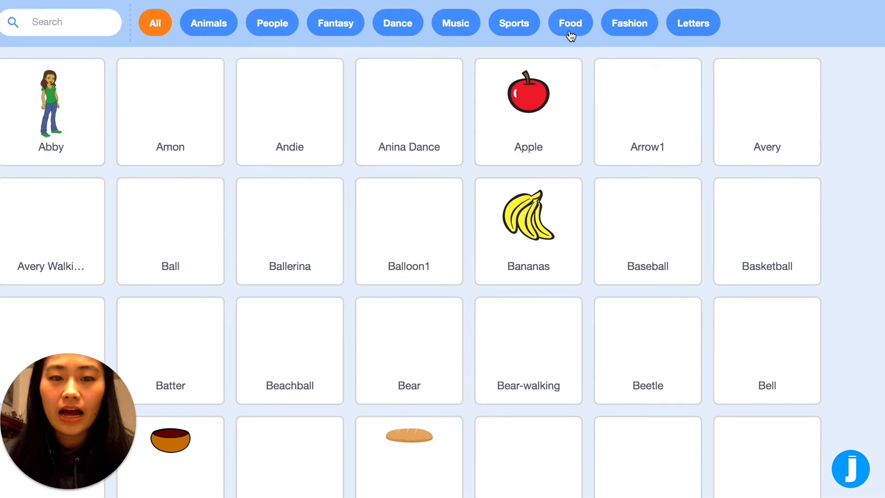
pyautogui.click(570, 24)
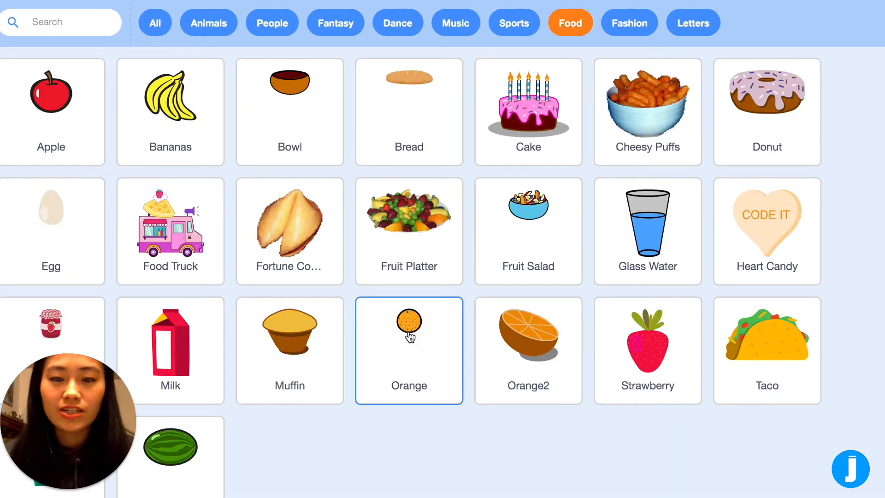
pyautogui.click(409, 335)
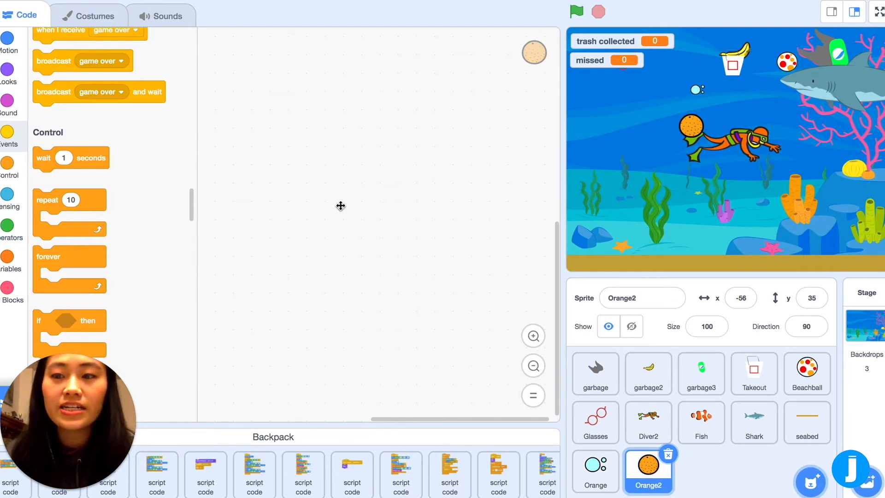
# Fill the body of the new sprite's orange costume with light blue, using color 53, saturation 54 and brightness 100.
pyautogui.click(94, 19)
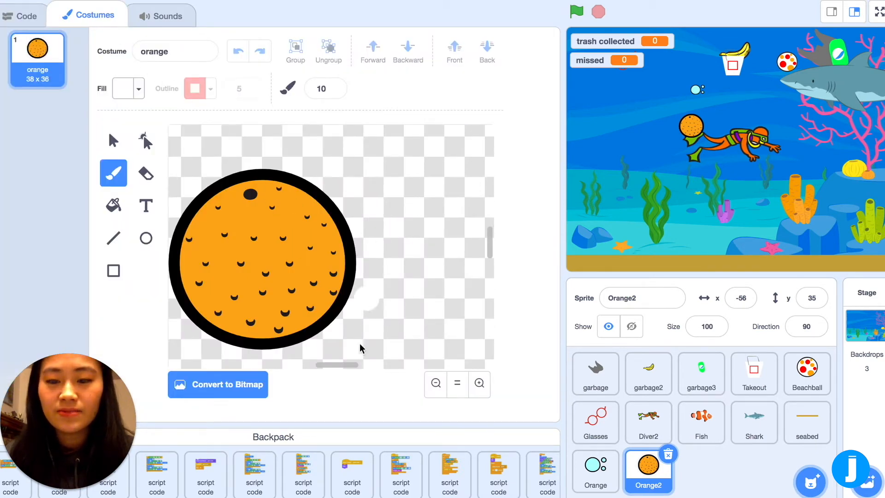
pyautogui.click(434, 384)
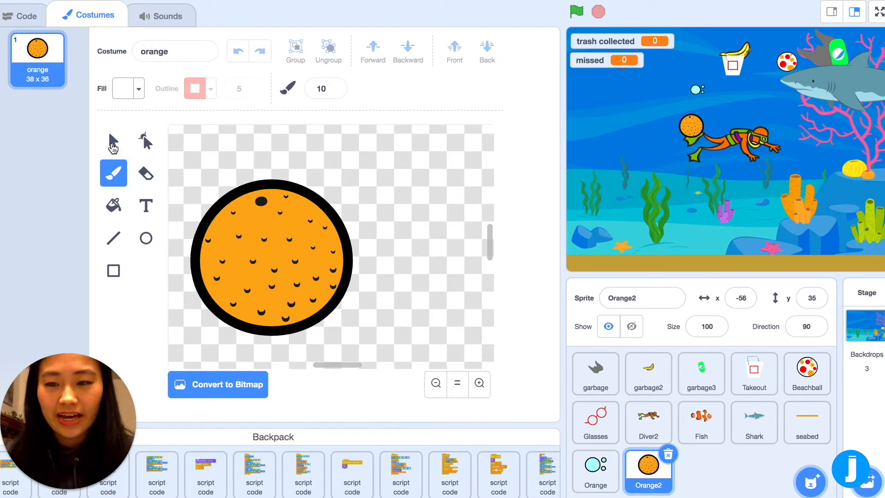
pyautogui.click(114, 205)
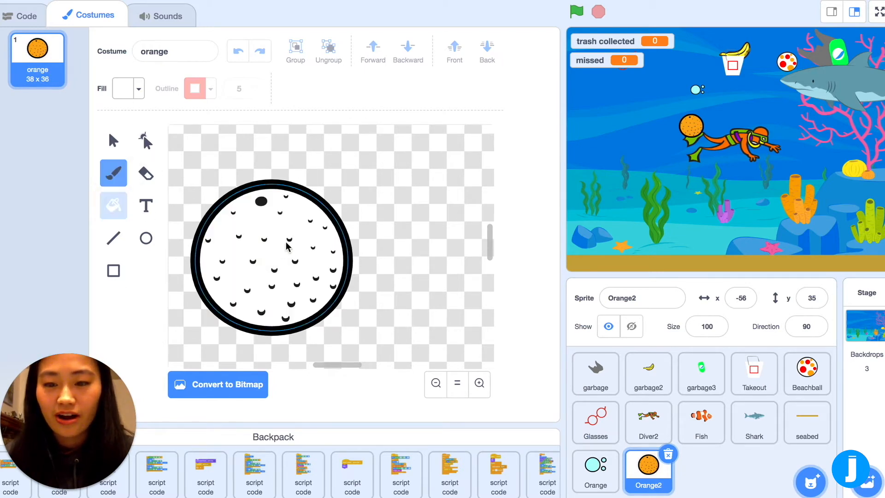
pyautogui.click(279, 250)
pyautogui.click(124, 88)
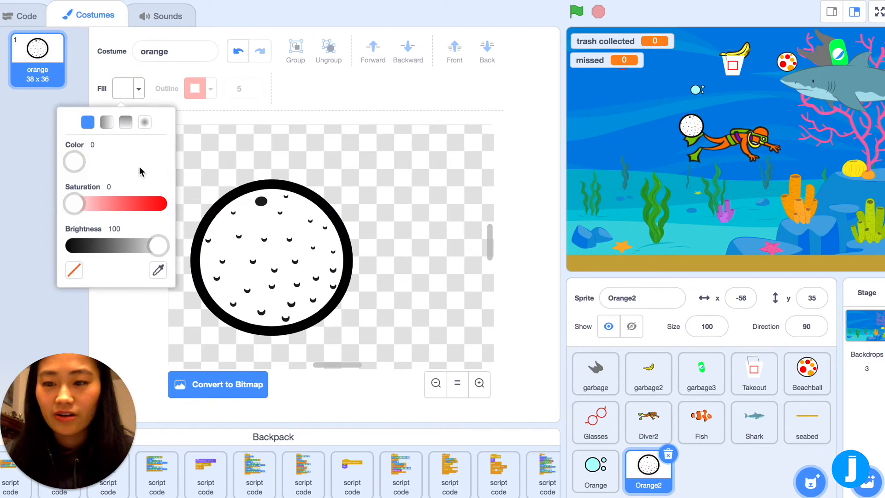
pyautogui.moveTo(75, 164); pyautogui.dragTo(122, 168)
pyautogui.moveTo(74, 203); pyautogui.dragTo(123, 207)
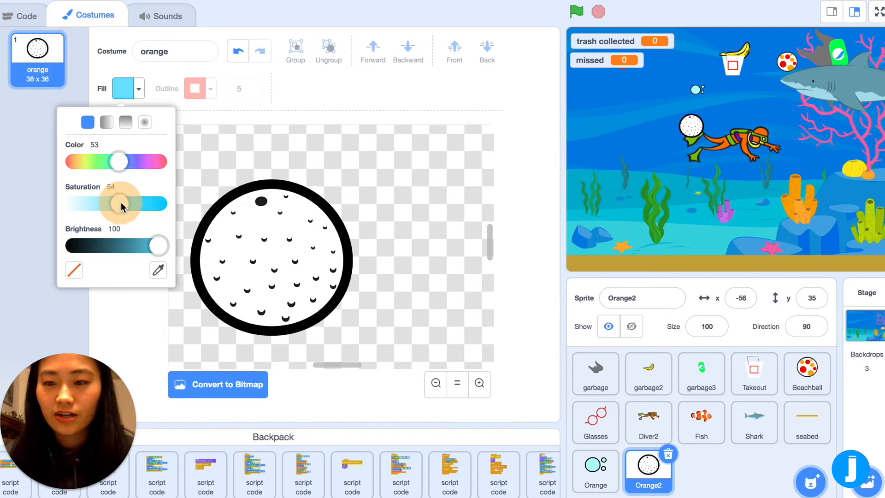
pyautogui.click(251, 247)
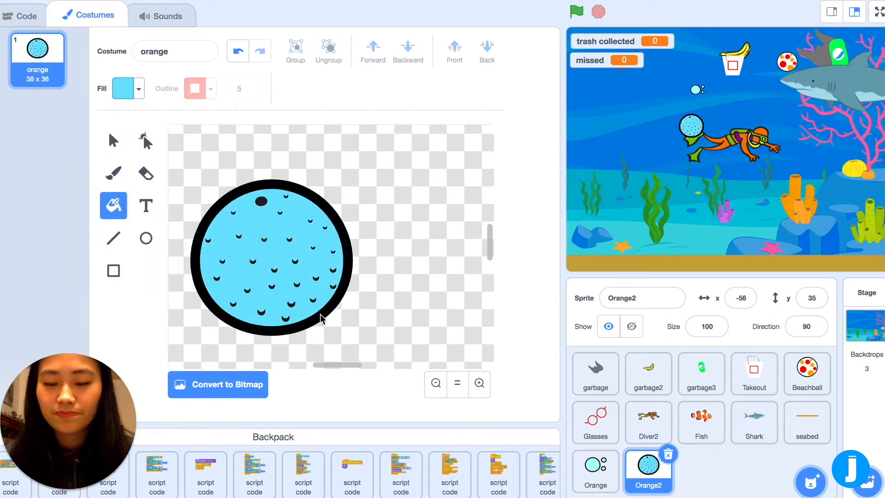
# Move the blue circle aside to expose the black speckles and delete all of them.
pyautogui.click(113, 139)
pyautogui.click(316, 247)
pyautogui.moveTo(316, 247); pyautogui.dragTo(394, 241)
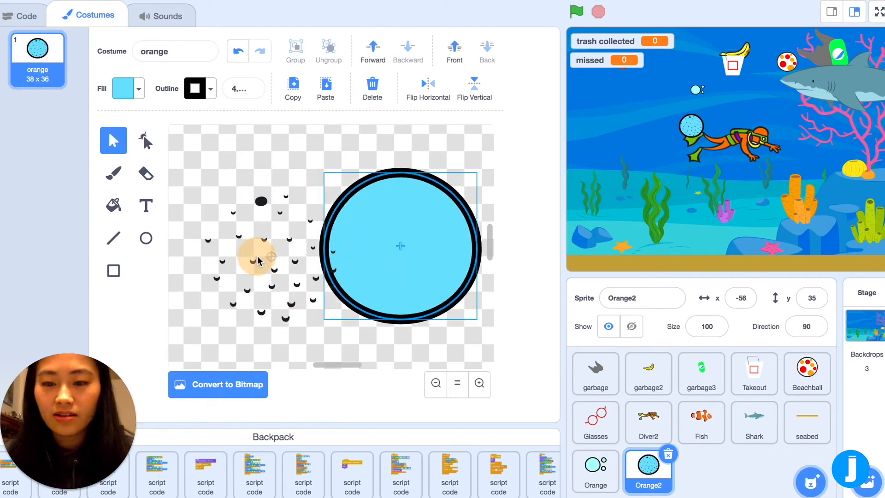
pyautogui.click(254, 253)
pyautogui.moveTo(264, 227); pyautogui.dragTo(268, 204)
pyautogui.click(275, 221)
pyautogui.moveTo(221, 186); pyautogui.dragTo(317, 320)
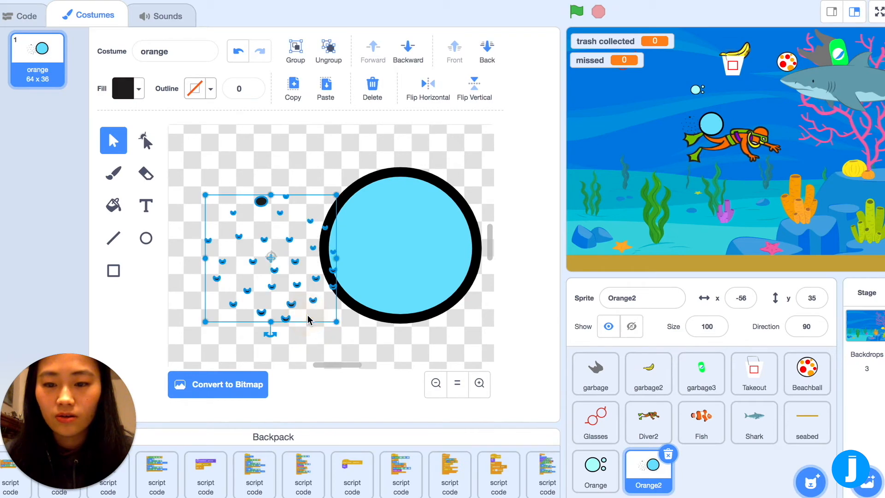
pyautogui.press('Delete')
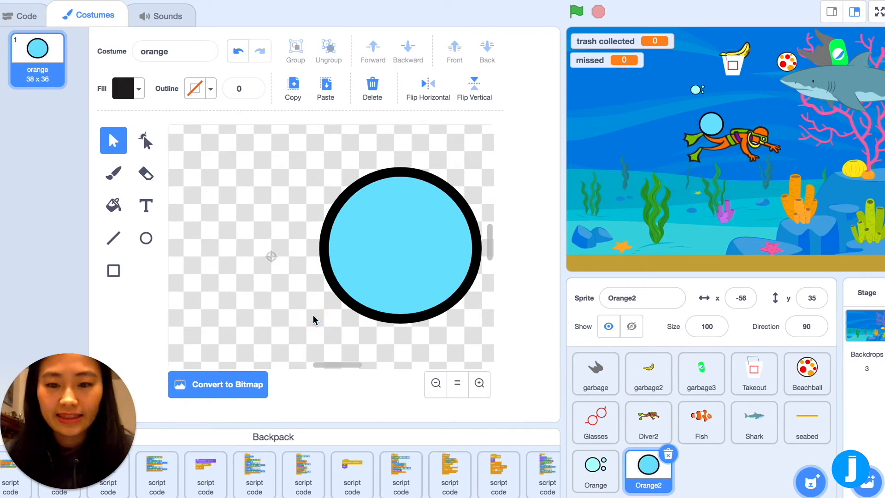
# Move the blue circle back toward the canvas center and shrink it to about 22 x 21.
pyautogui.moveTo(419, 293); pyautogui.dragTo(321, 290)
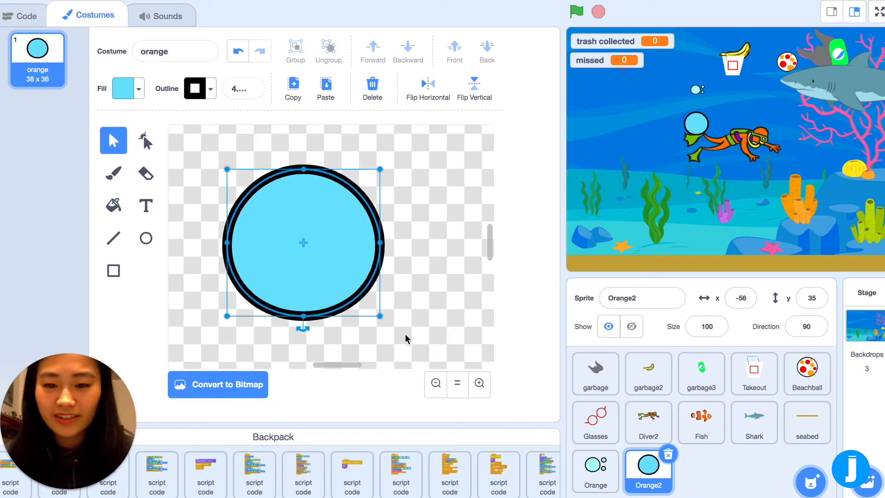
pyautogui.moveTo(380, 316); pyautogui.dragTo(293, 250)
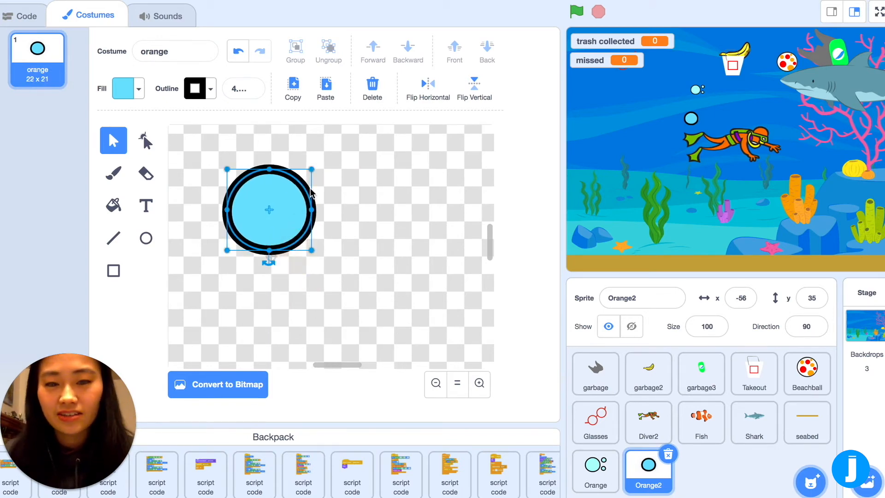
pyautogui.click(387, 246)
# Duplicate the blue circle, shrink the copy to roughly half size and place it to the upper right of the original.
pyautogui.click(235, 162)
pyautogui.moveTo(313, 254); pyautogui.dragTo(218, 177)
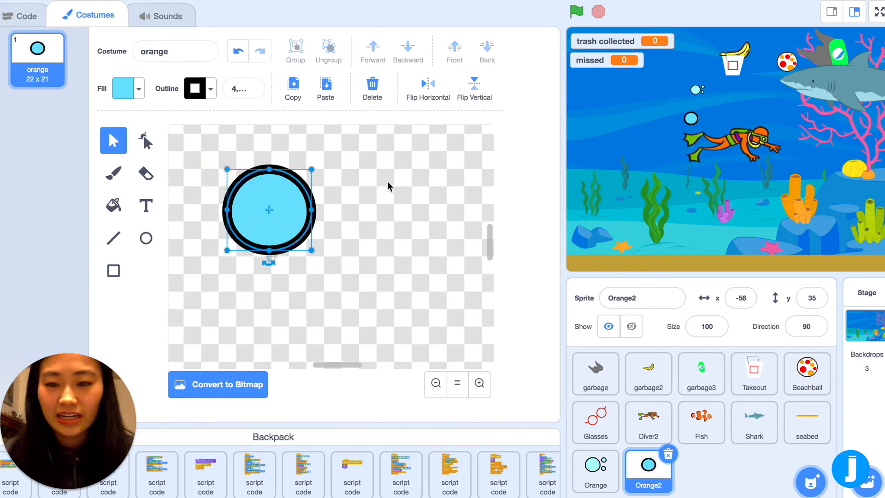
pyautogui.click(381, 163)
pyautogui.hotkey('ctrl', 'v')
pyautogui.moveTo(292, 224); pyautogui.dragTo(353, 152)
pyautogui.moveTo(400, 217); pyautogui.dragTo(354, 172)
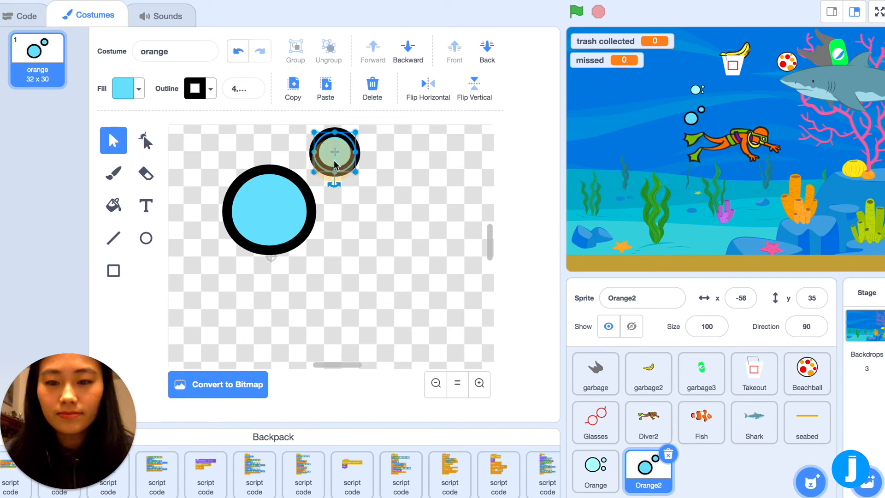
# Paste another copy of the blue circle and scale it down as a further small bubble.
pyautogui.click(352, 215)
pyautogui.press('super+v')
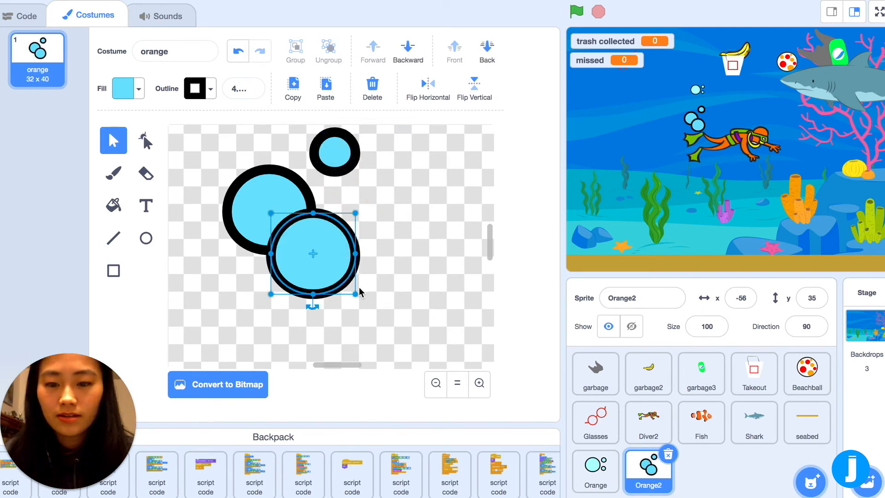
pyautogui.moveTo(356, 295); pyautogui.dragTo(345, 229)
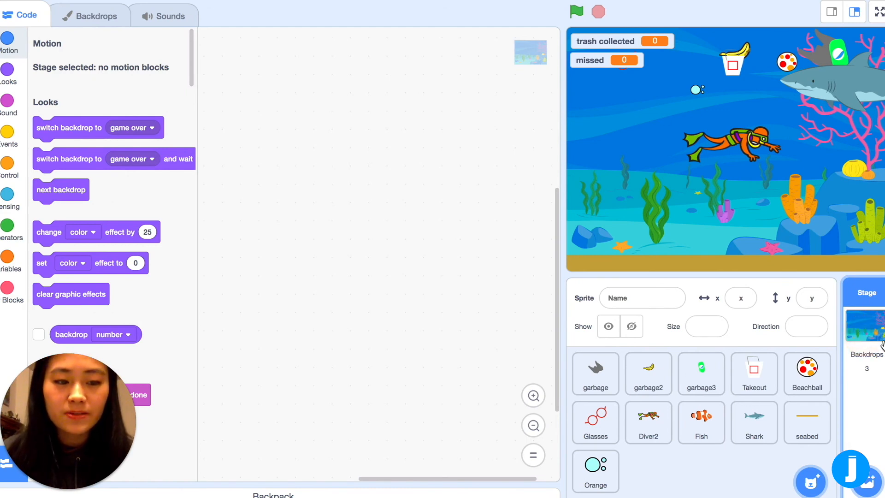
# Review the stage's three backdrops: backdrop1, Underwater 1 and game over.
pyautogui.click(93, 18)
pyautogui.click(51, 68)
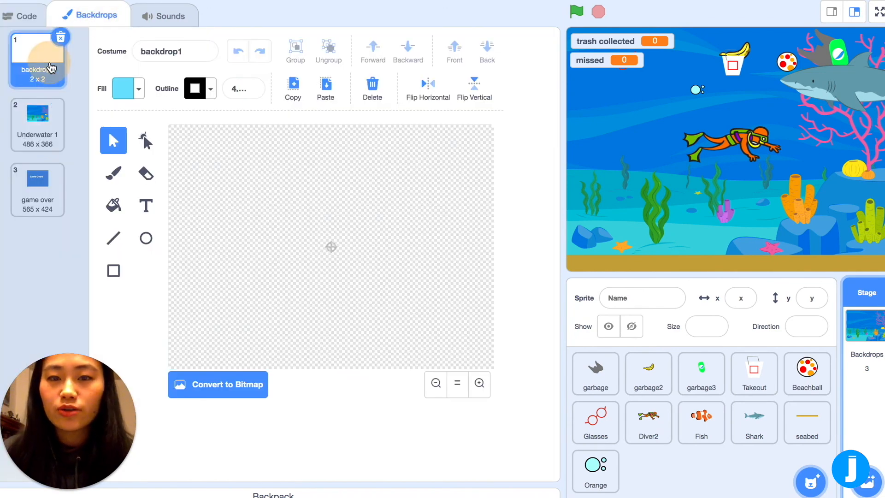
pyautogui.click(36, 133)
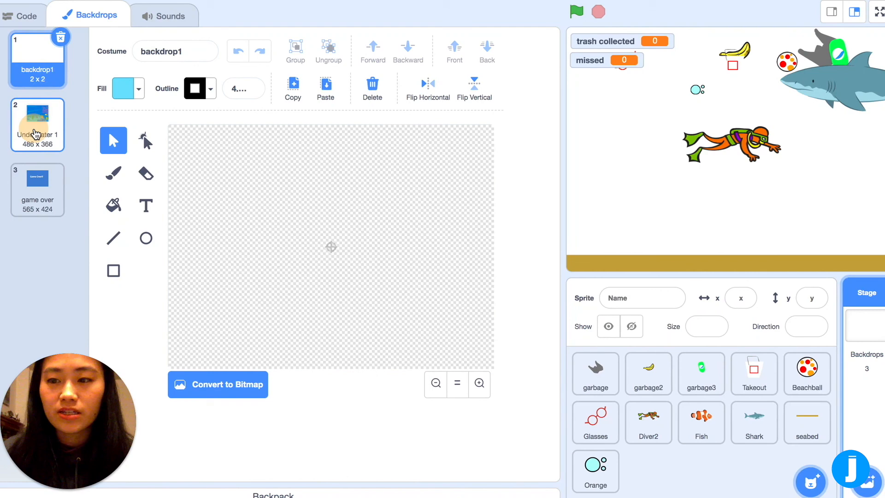
pyautogui.click(46, 134)
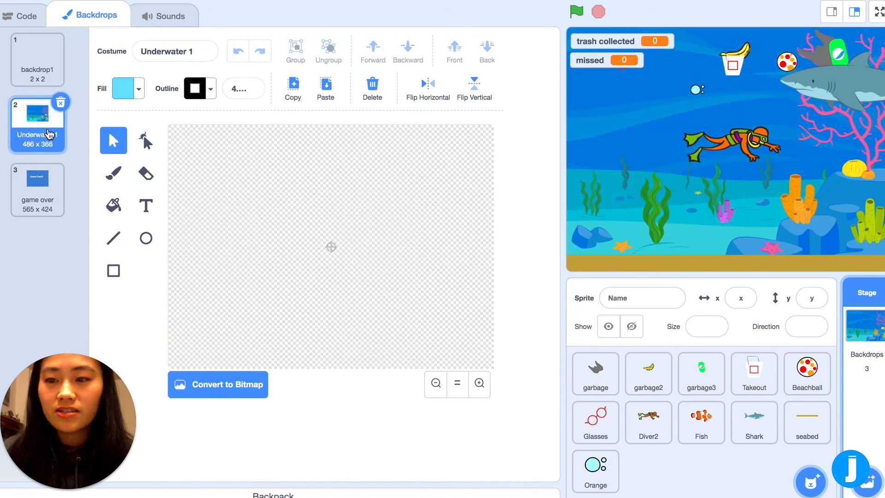
pyautogui.click(46, 193)
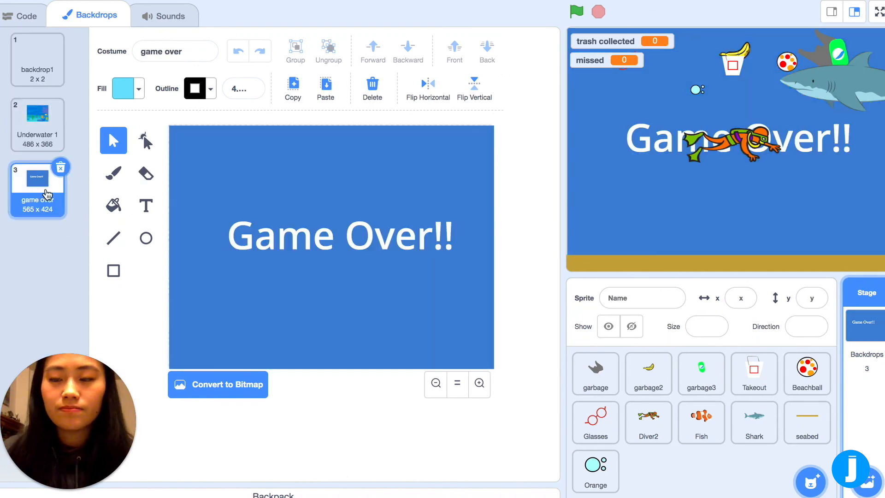